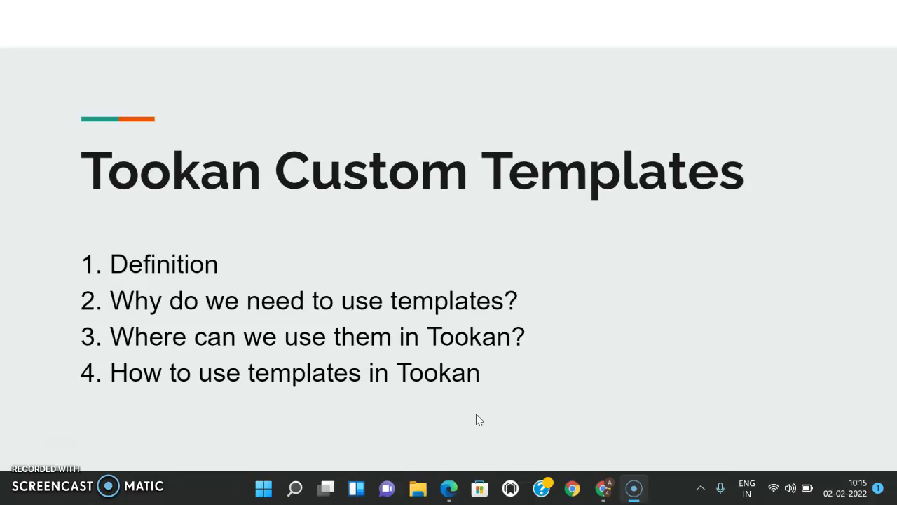
click(476, 413)
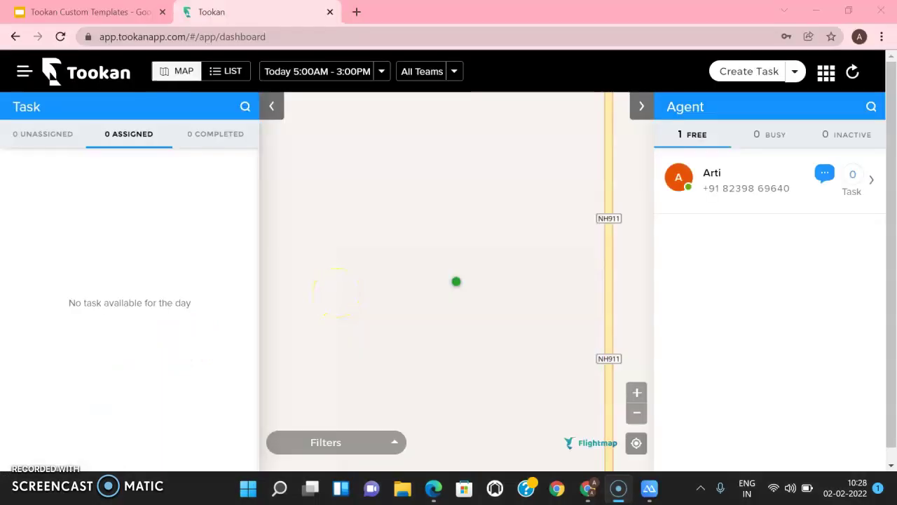
Open the Templates settings and list the ready-made templates available from the library.
click(24, 72)
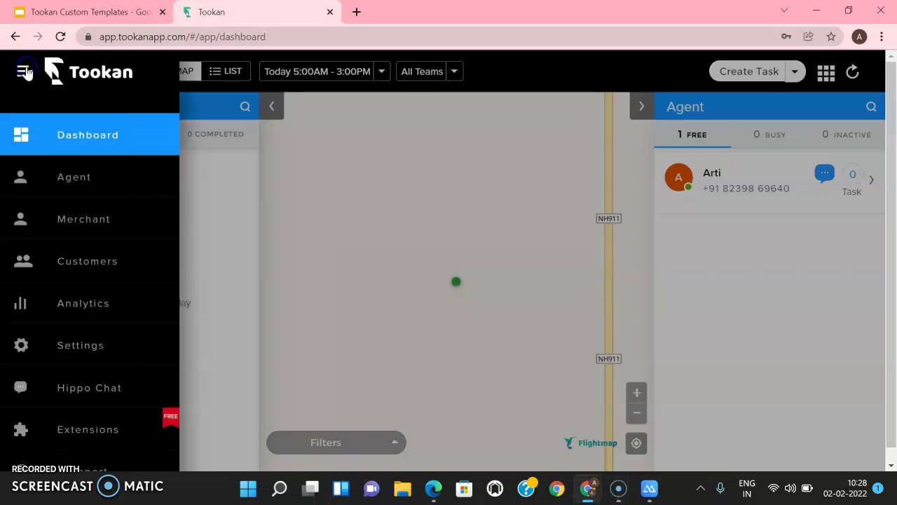
click(72, 345)
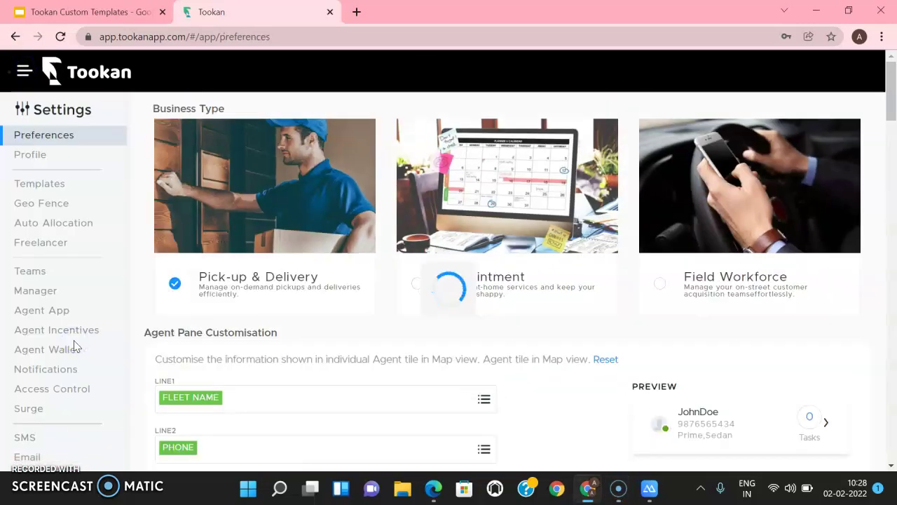
click(60, 183)
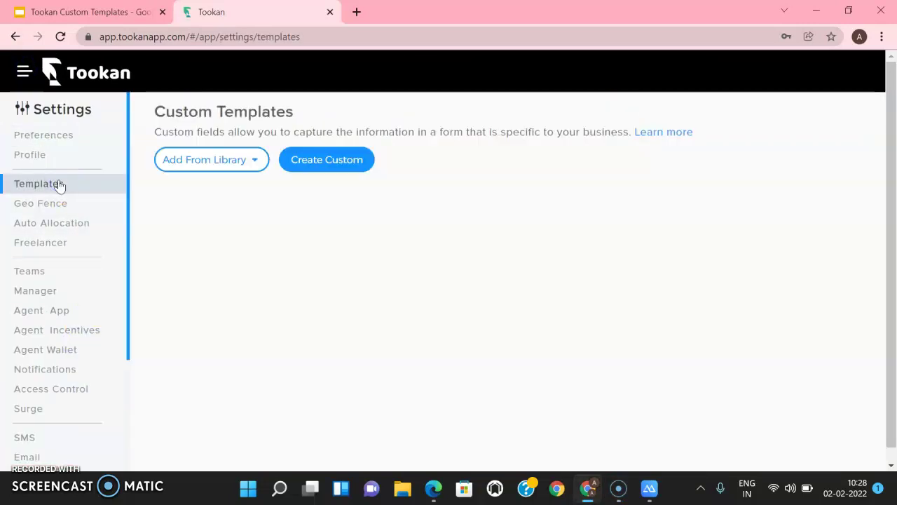
click(256, 160)
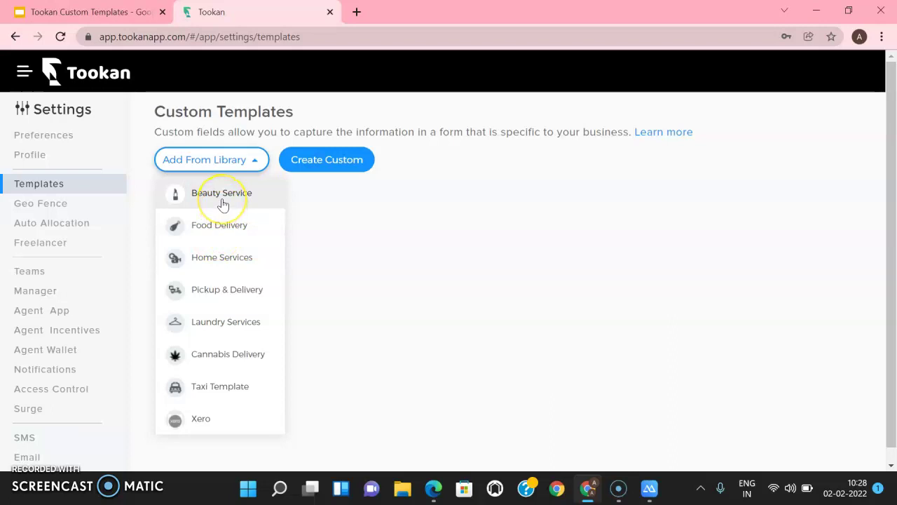
Create a custom template named Packages and name its first field Test.
click(334, 167)
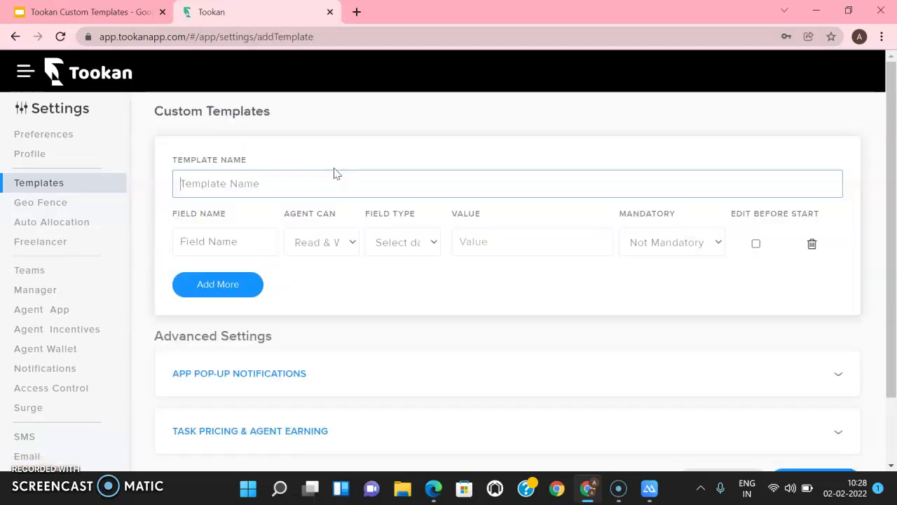
click(276, 184)
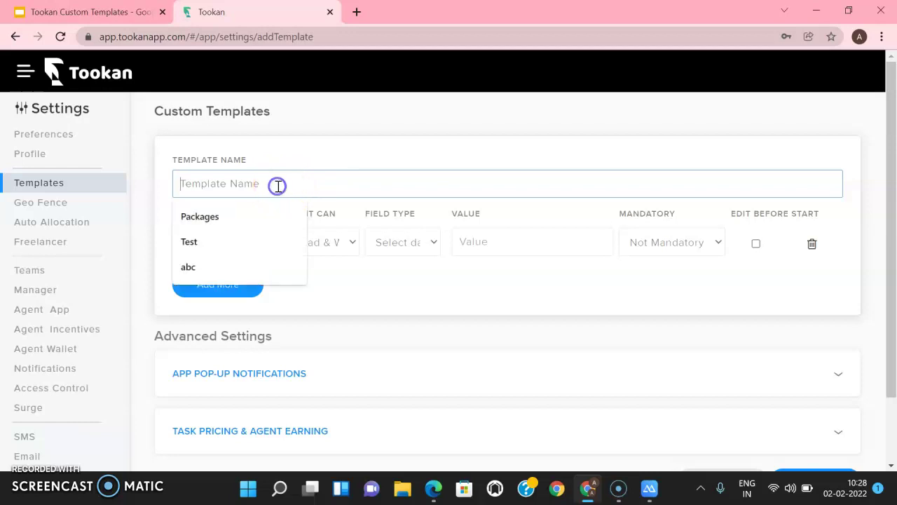
click(251, 214)
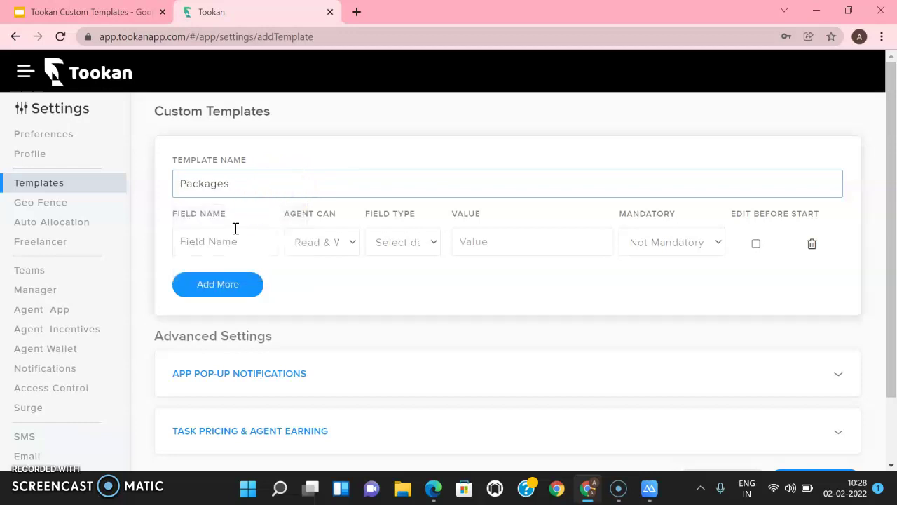
click(234, 229)
text(Test)
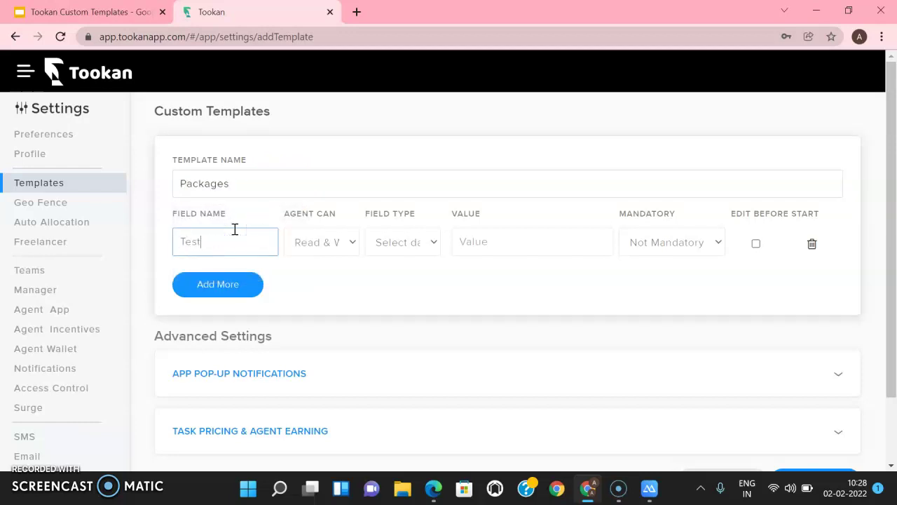
Give agents Read & Write access to the Test field and set its field type to Number.
click(321, 244)
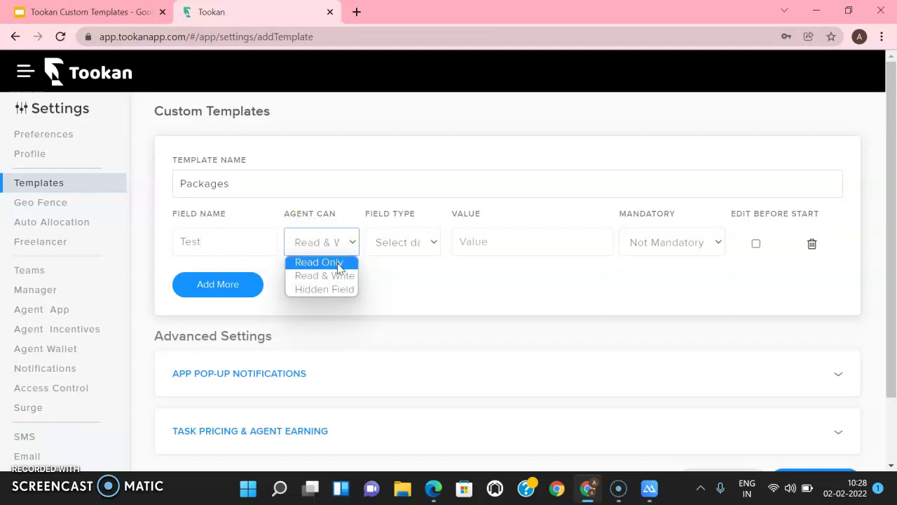
click(331, 268)
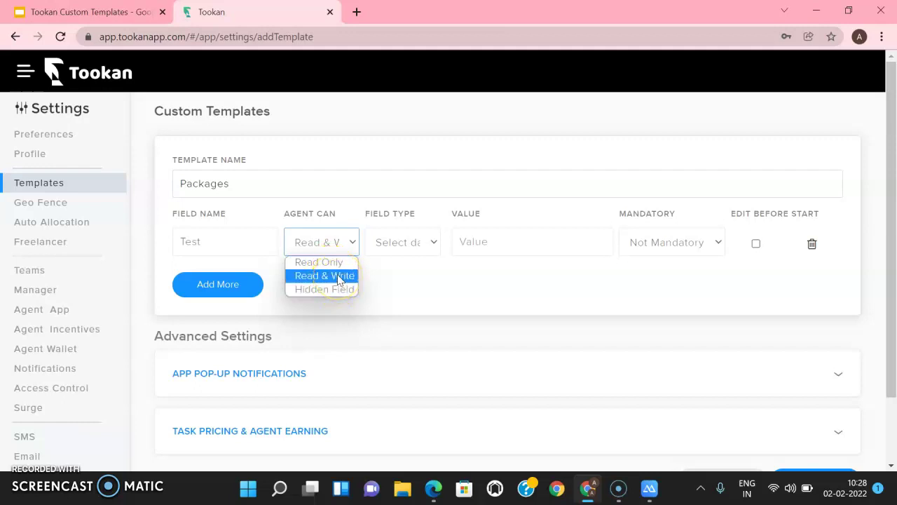
click(337, 275)
click(425, 247)
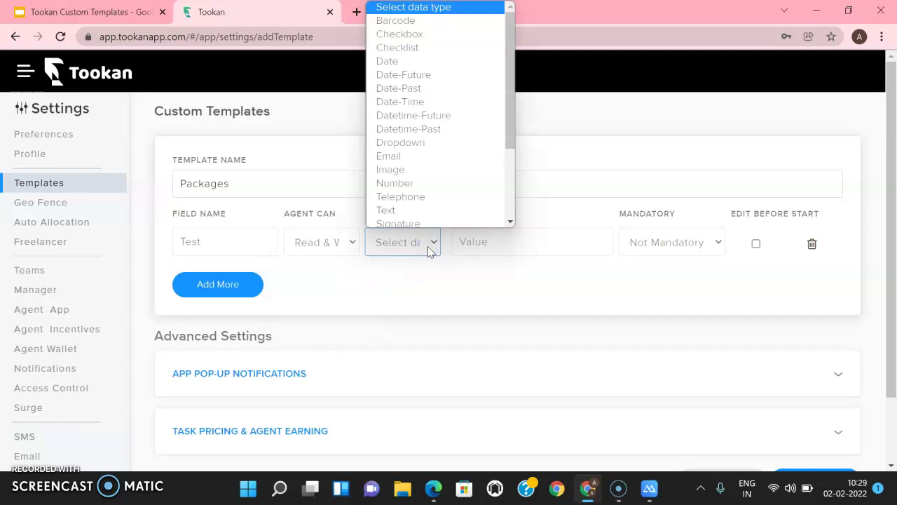
drag(429, 251, 461, 165)
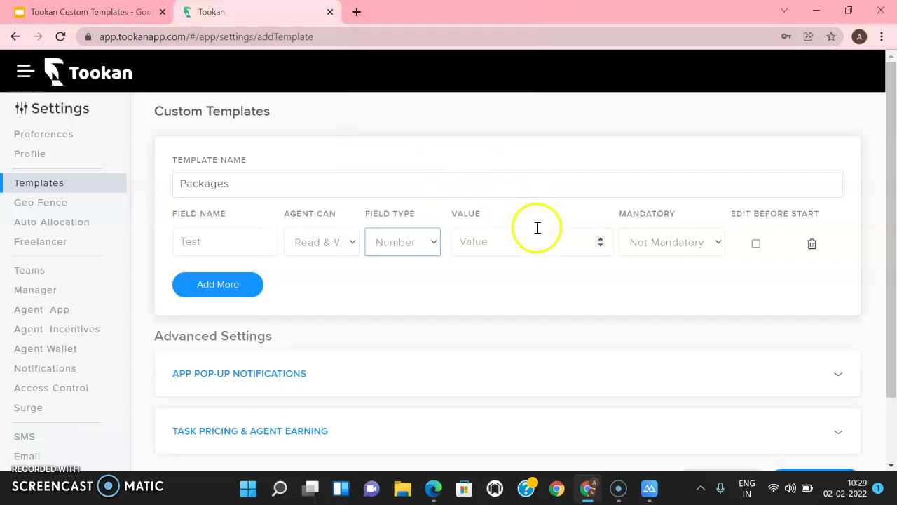
Make the Test field Mandatory, leaving editing before start disabled.
click(722, 250)
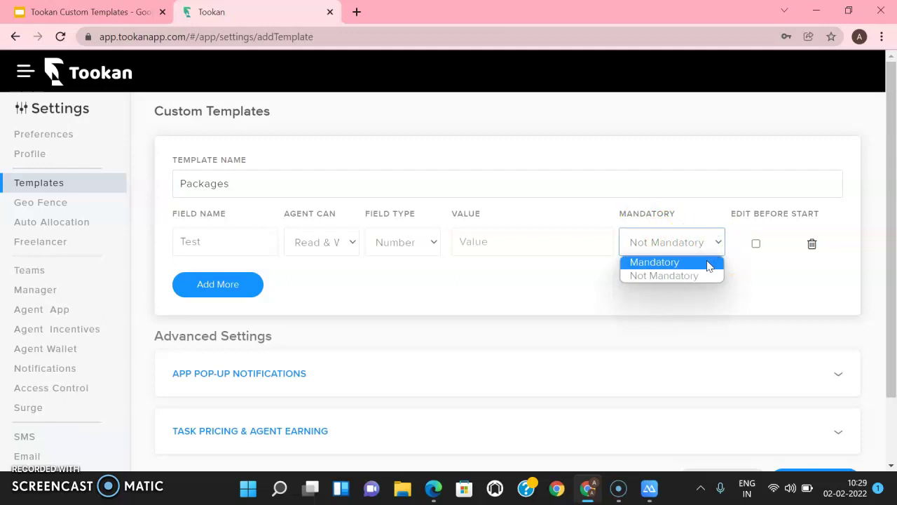
drag(708, 266, 707, 279)
click(704, 267)
click(755, 245)
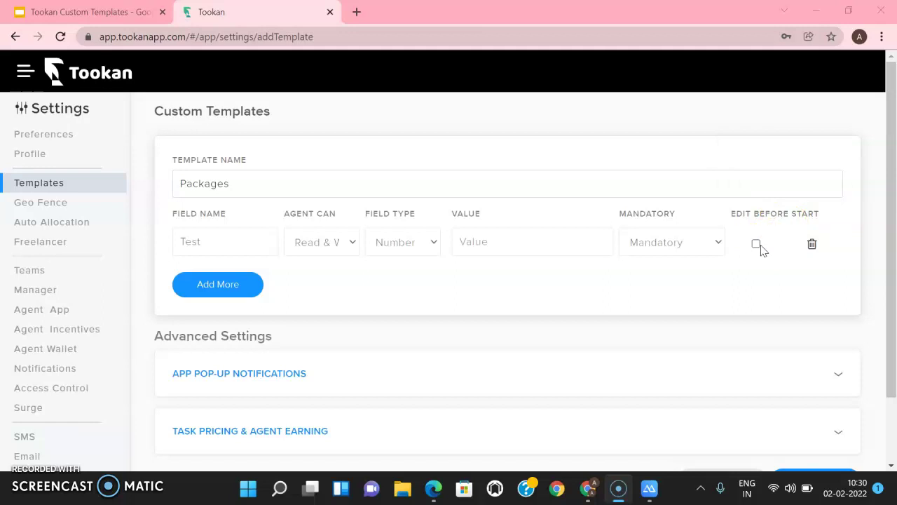
Add two blank field rows to the Packages template and delete them again.
click(256, 293)
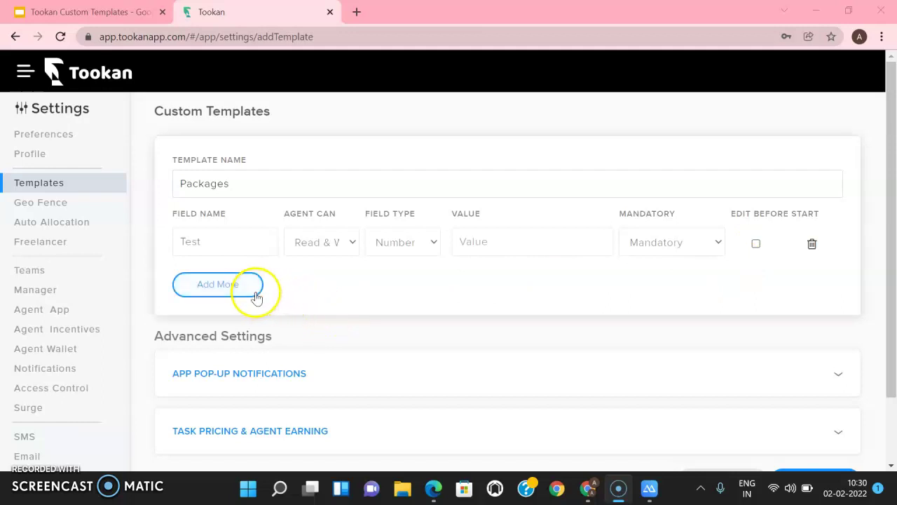
click(235, 321)
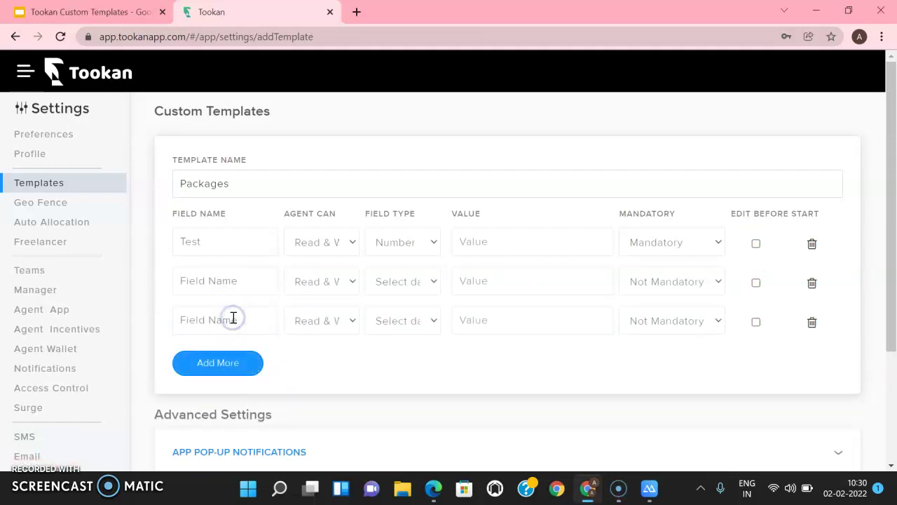
click(811, 322)
click(811, 282)
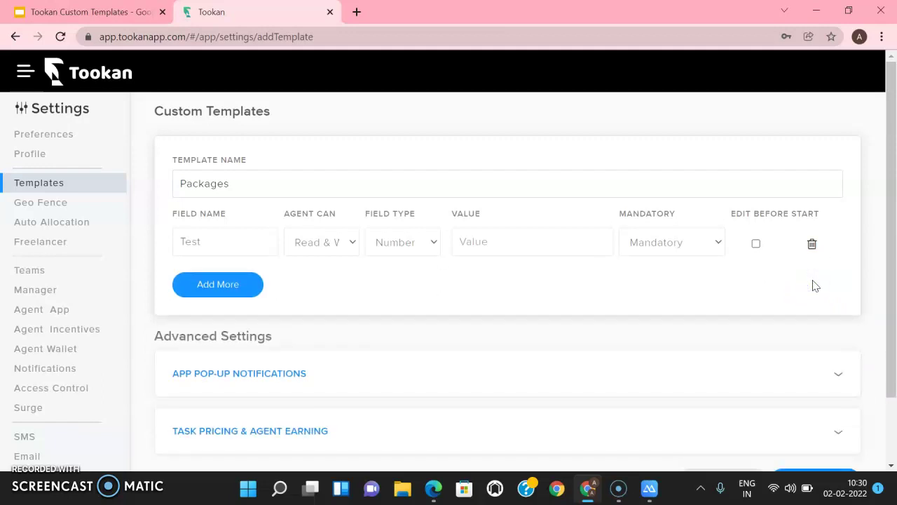
Save the Packages custom template.
drag(585, 257, 499, 261)
drag(884, 301, 894, 396)
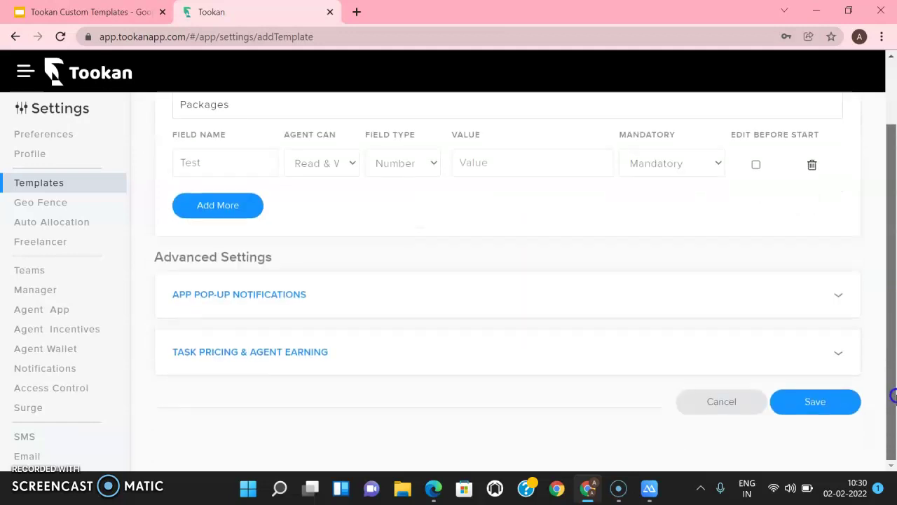
click(807, 414)
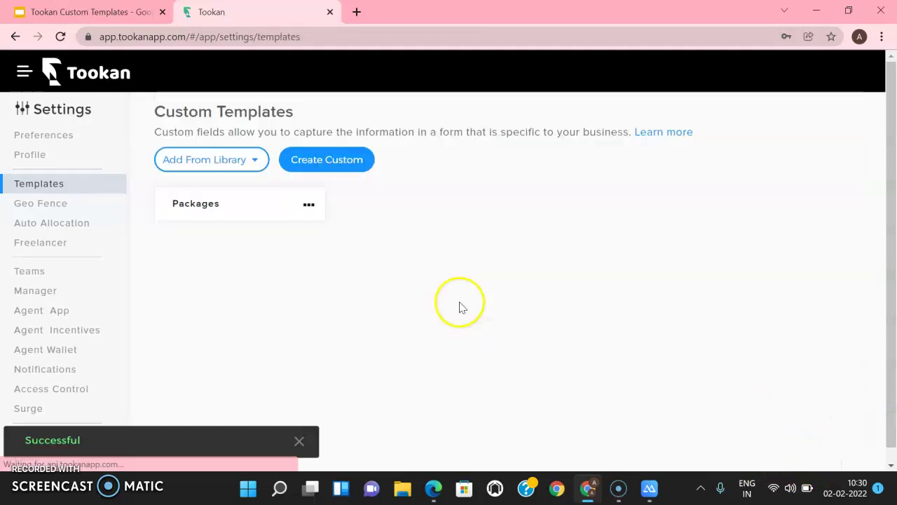
Return to the dashboard and start a new Pickup & Delivery task with a pickup point.
click(107, 87)
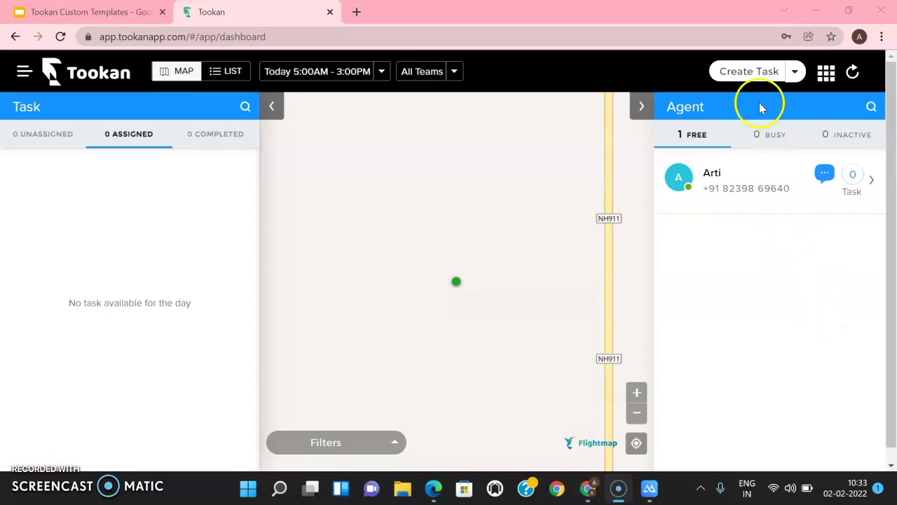
click(753, 70)
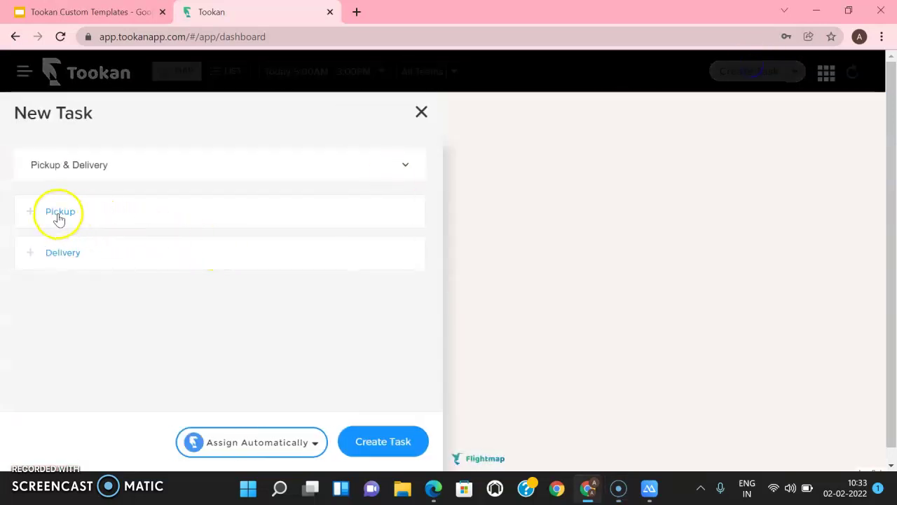
click(59, 213)
Enter Test as the pickup customer's name and fill in the contact details and address from the saved customer.
click(149, 266)
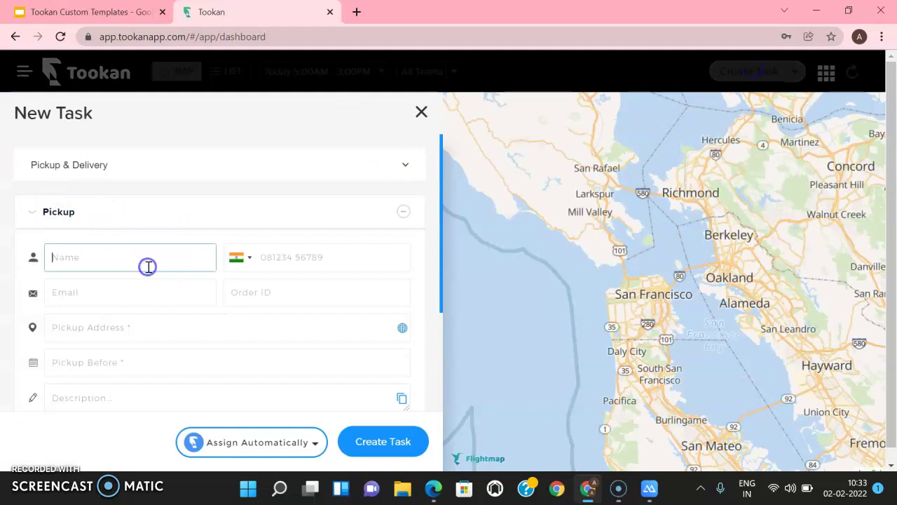
text(Test)
click(280, 286)
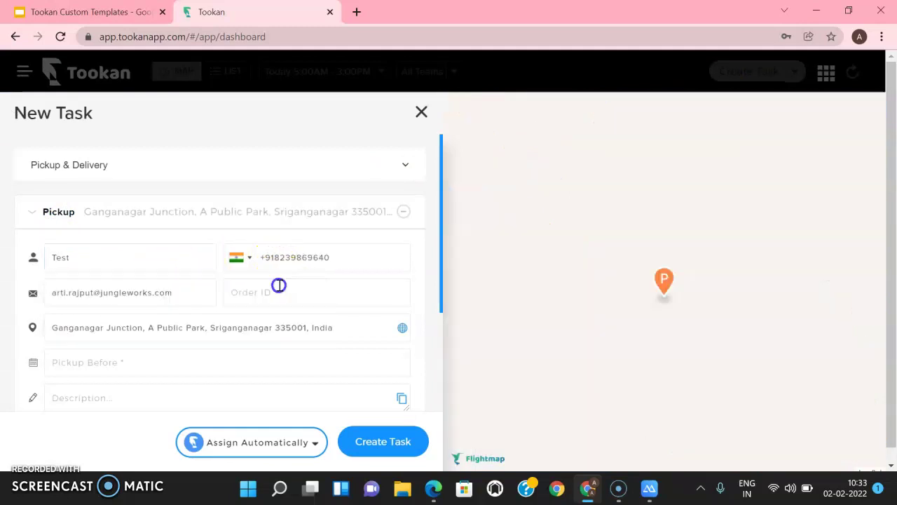
click(281, 287)
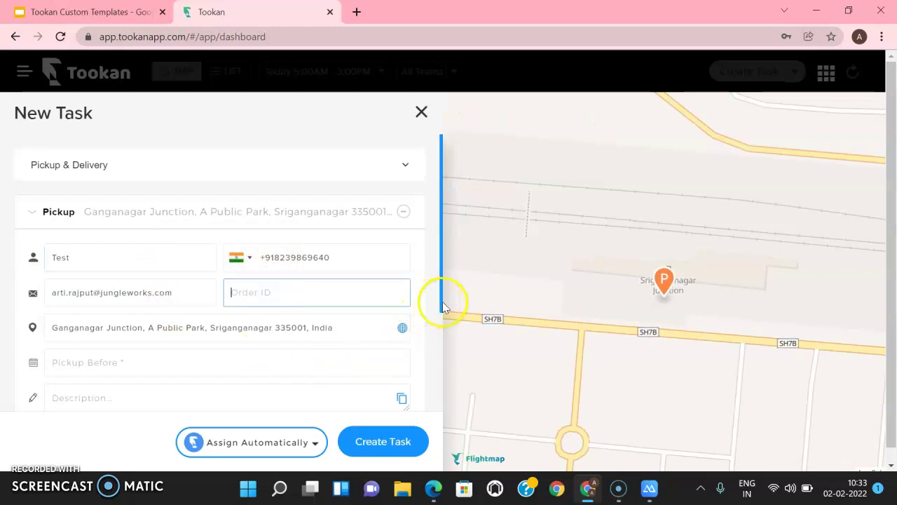
Set the pickup deadline to 02 Feb 2022 11:00 AM.
drag(443, 306, 443, 361)
click(161, 273)
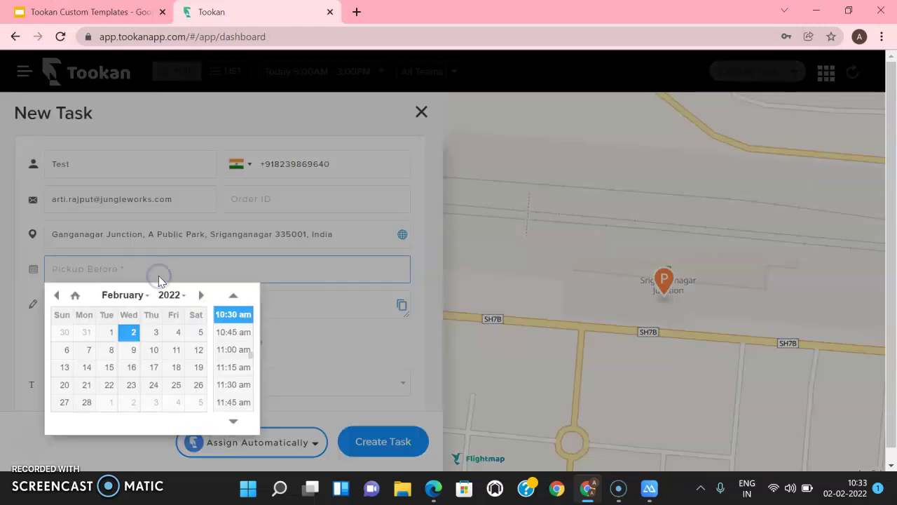
click(237, 349)
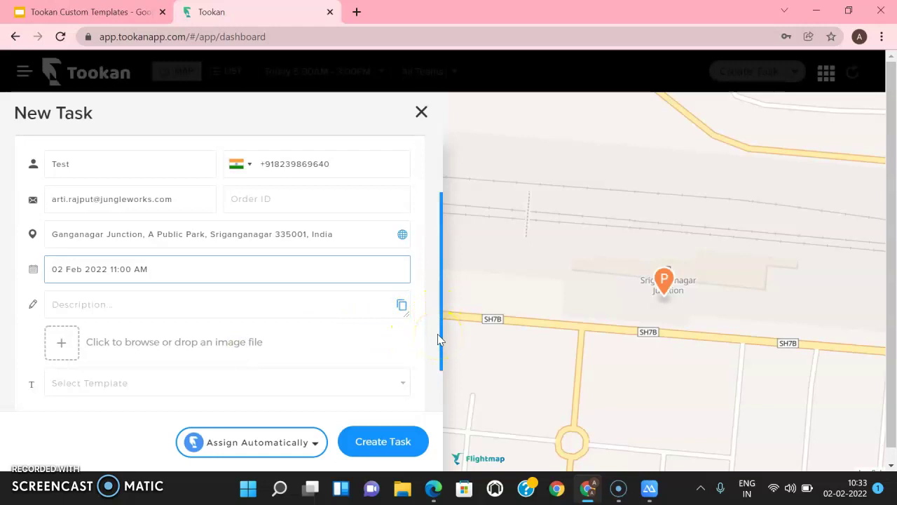
Apply the Packages template to the pickup and bring up its Test field and default-template option.
scroll(435, 338, down, 2)
mouse_move(381, 301)
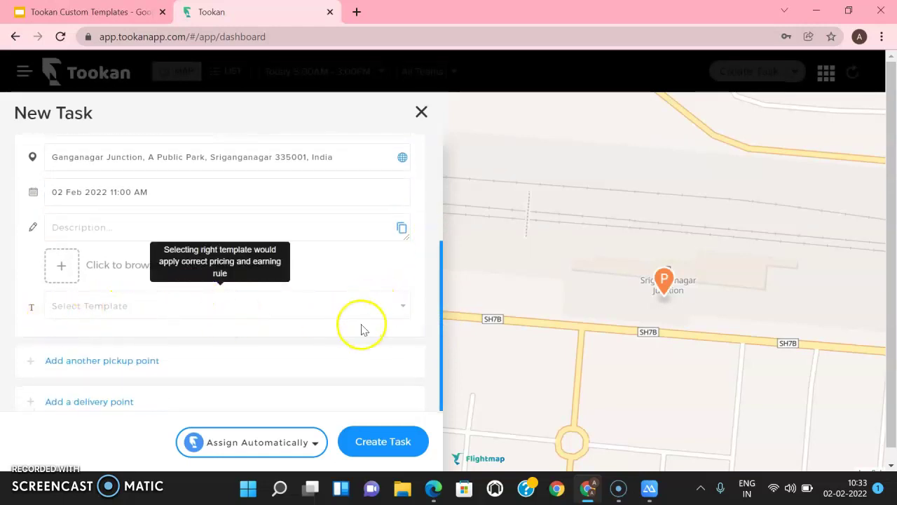
click(403, 309)
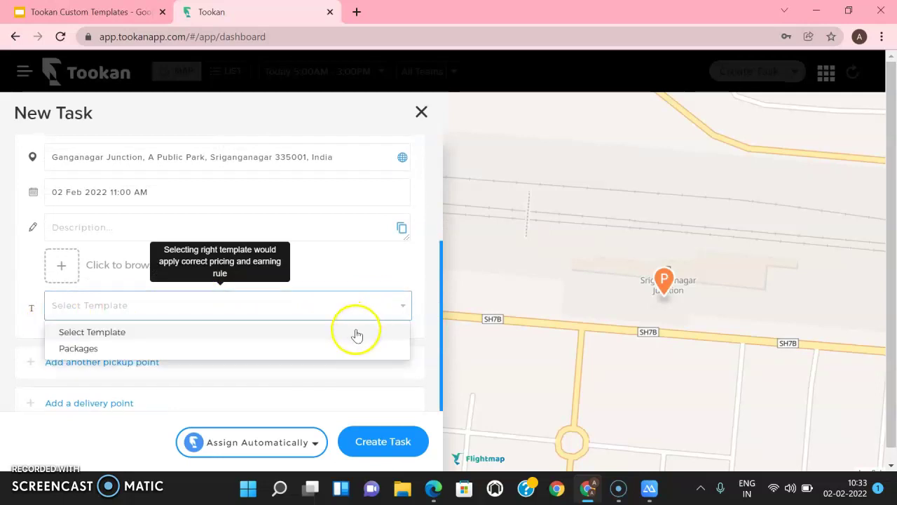
click(91, 348)
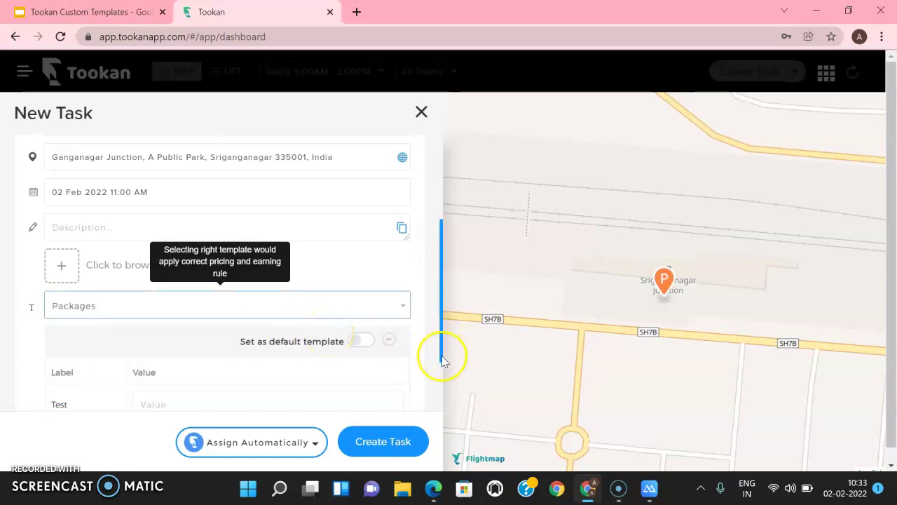
drag(444, 356, 453, 427)
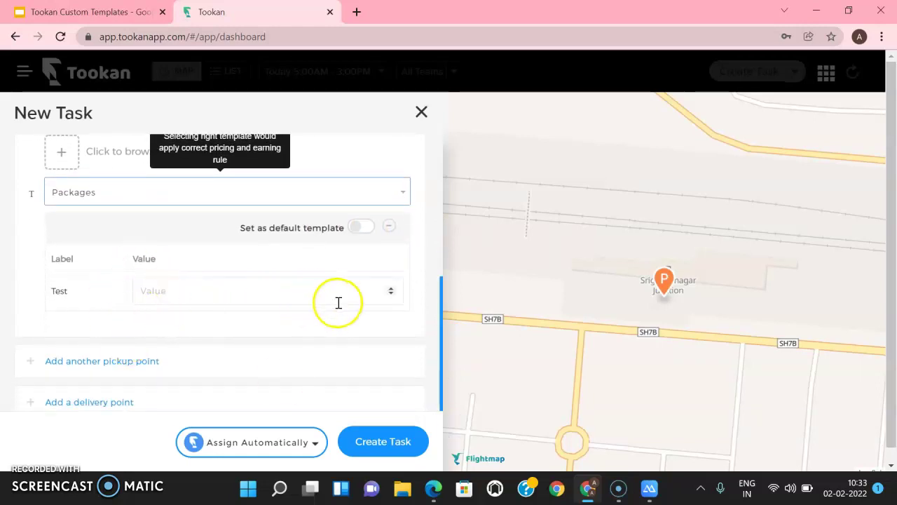
click(364, 241)
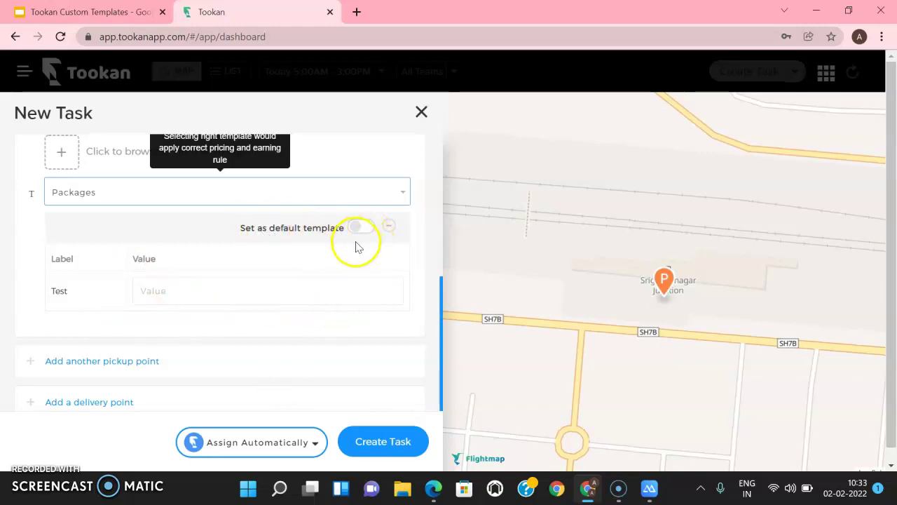
Create the pickup task with the Packages template, leaving the Test value empty.
click(396, 448)
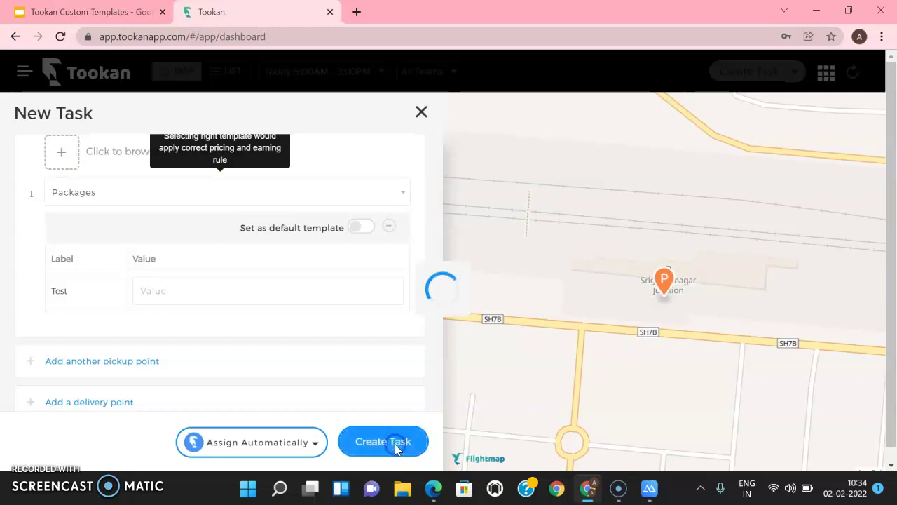
click(359, 250)
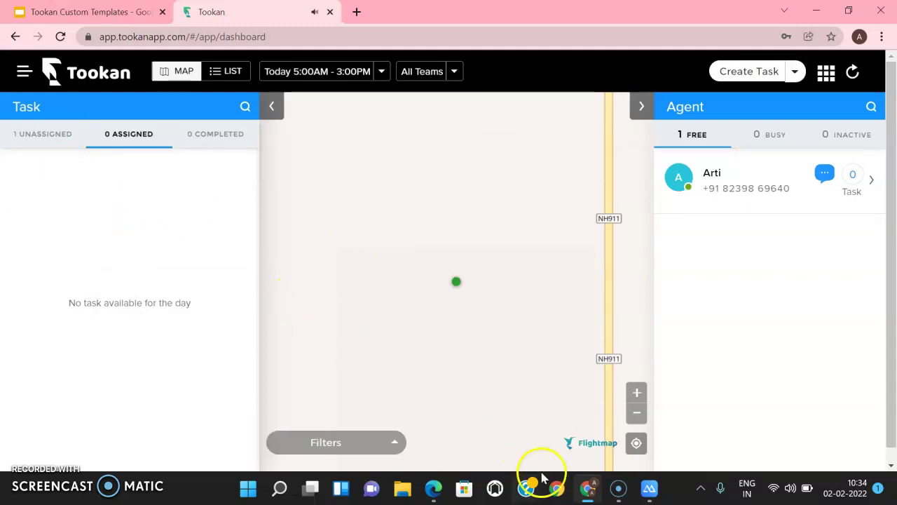
mouse_move(619, 495)
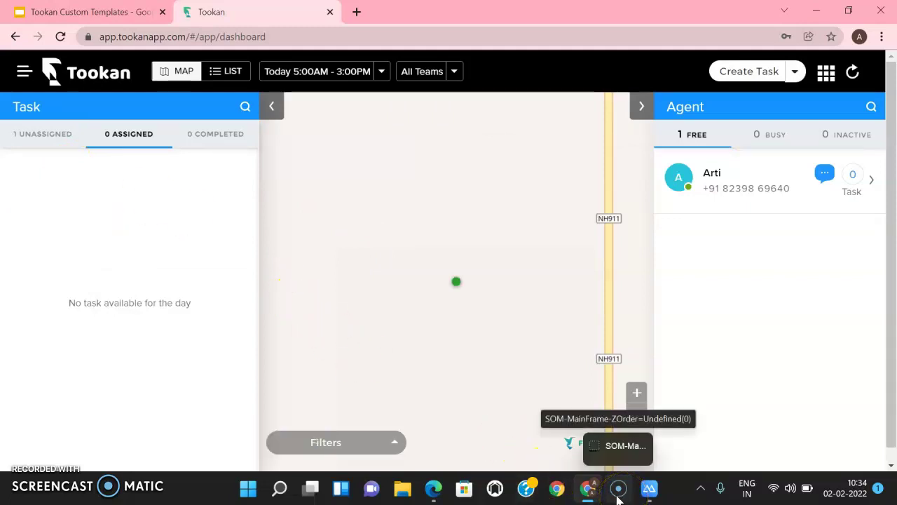
Switch to the agent's phone mirrored in ApowerMirror, and accept and start the new 11:00 AM pickup task.
click(640, 494)
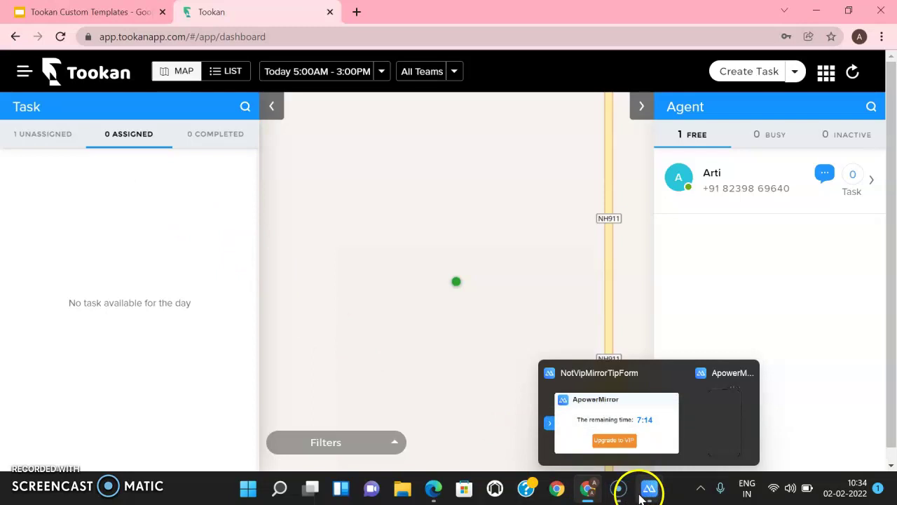
click(727, 416)
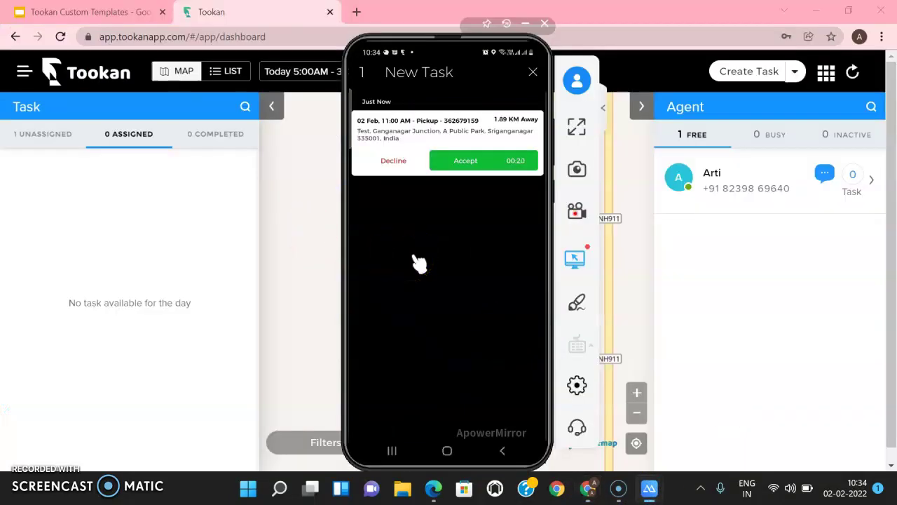
click(459, 195)
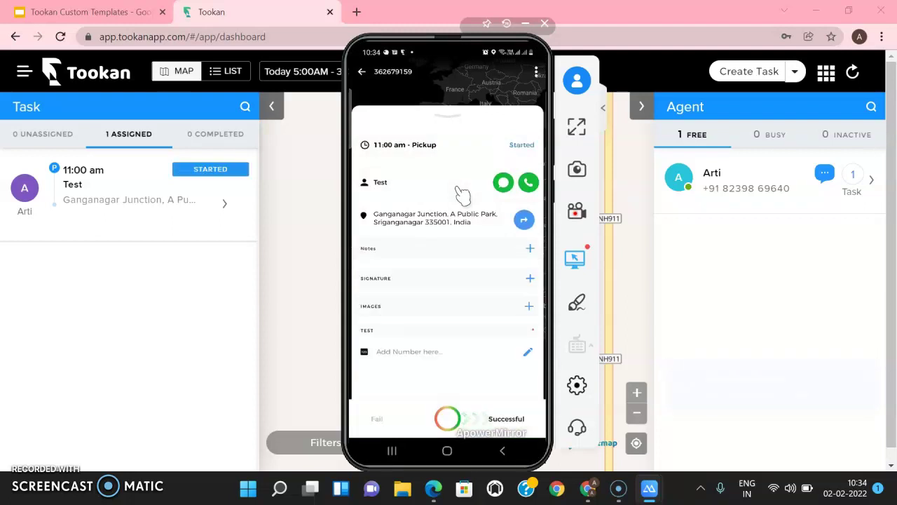
click(462, 195)
Set the Test number field of the started pickup task to 10 in the agent app.
click(411, 295)
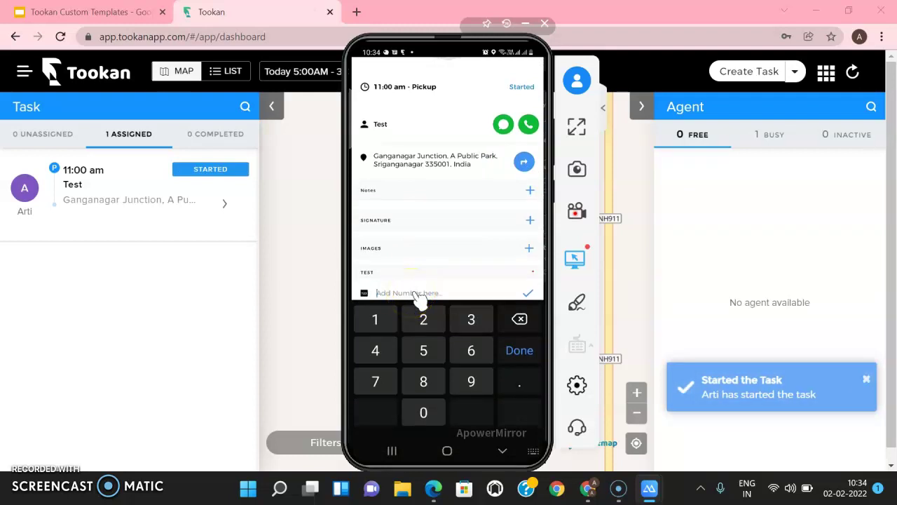
text(10)
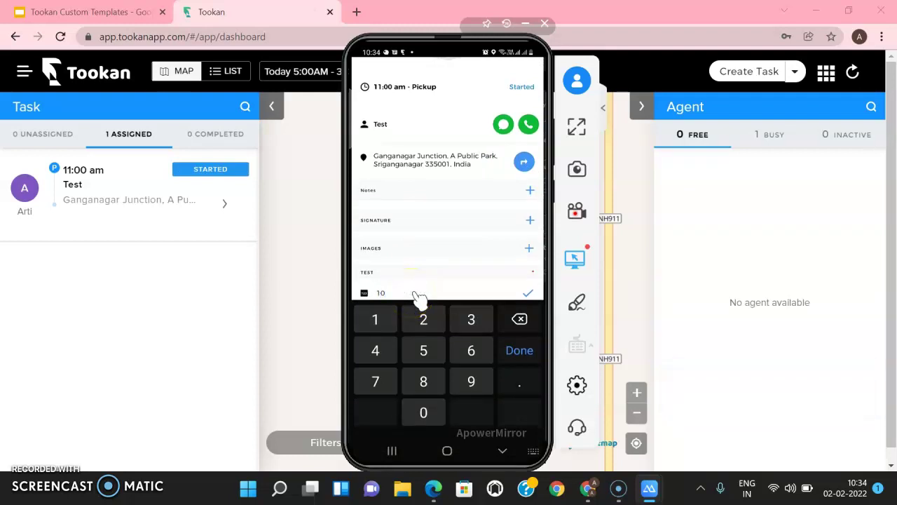
key(Return)
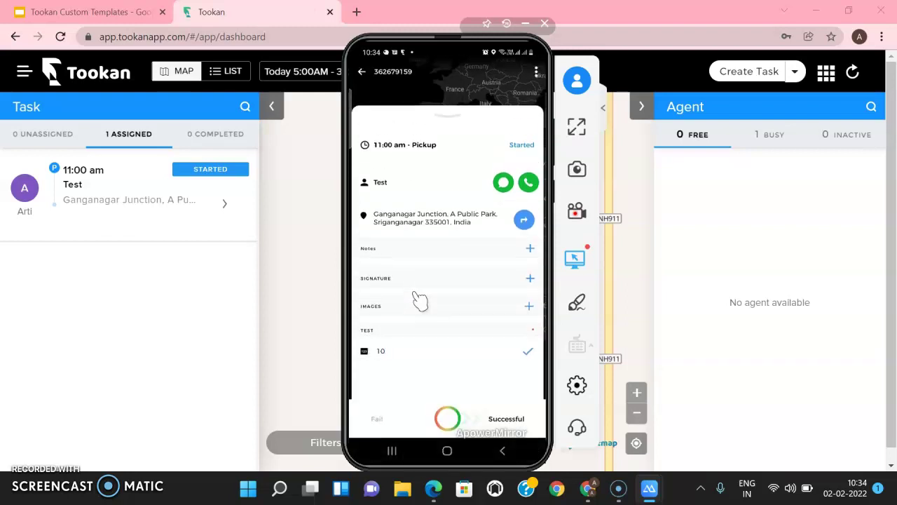